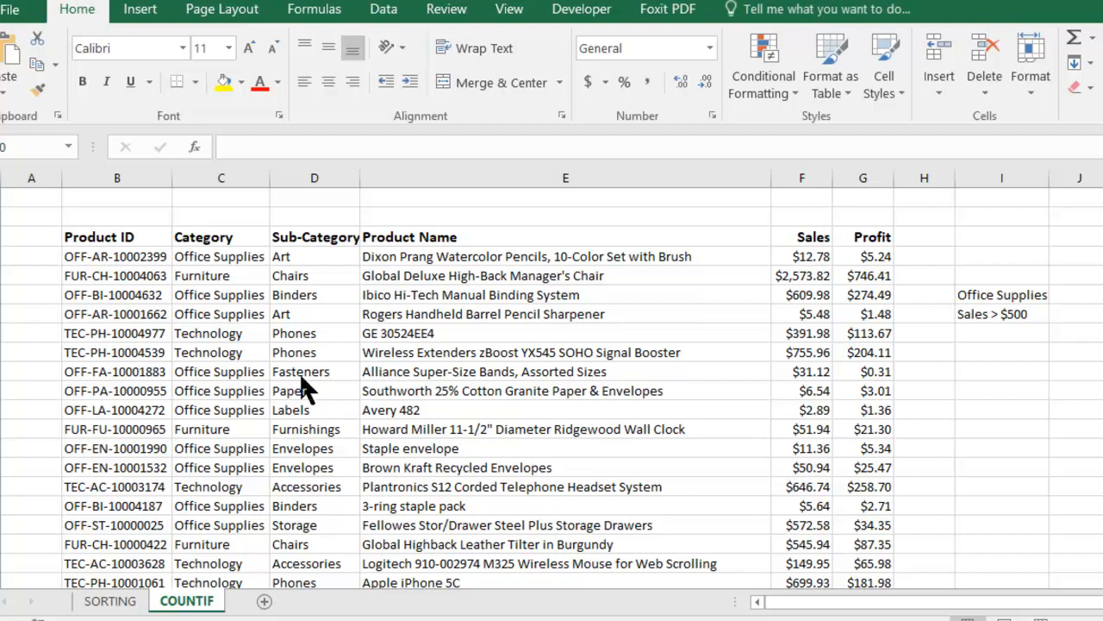
# Scroll through the product table to review the Category and Sales data down to the last row.
pyautogui.click(226, 257)
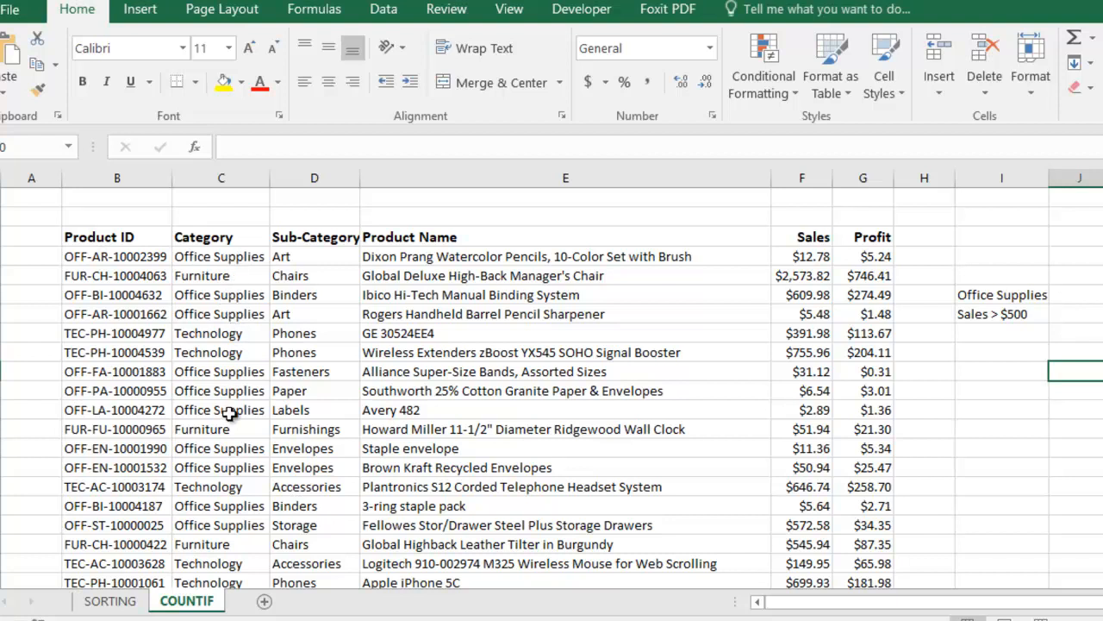
pyautogui.scroll(-6, 223, 518)
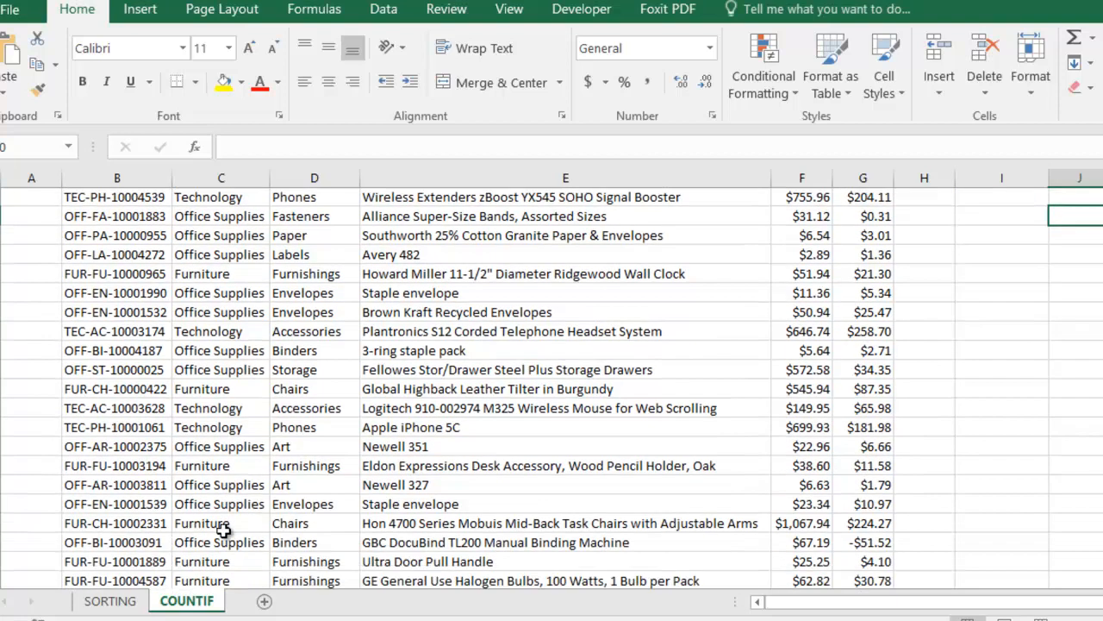
pyautogui.scroll(-1, 223, 521)
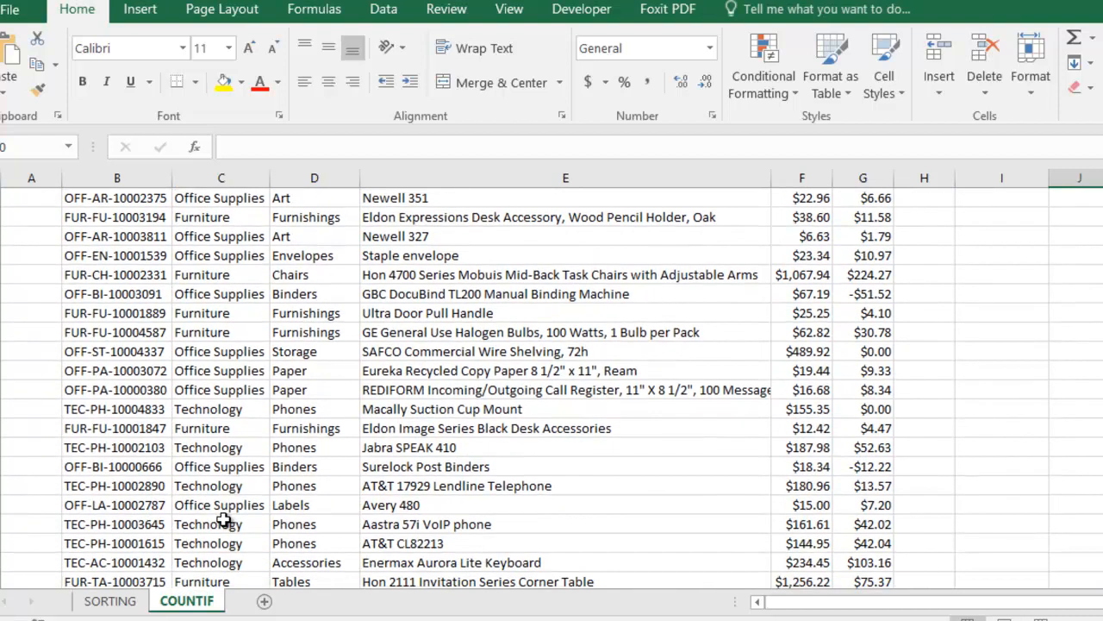
pyautogui.scroll(-5, 223, 520)
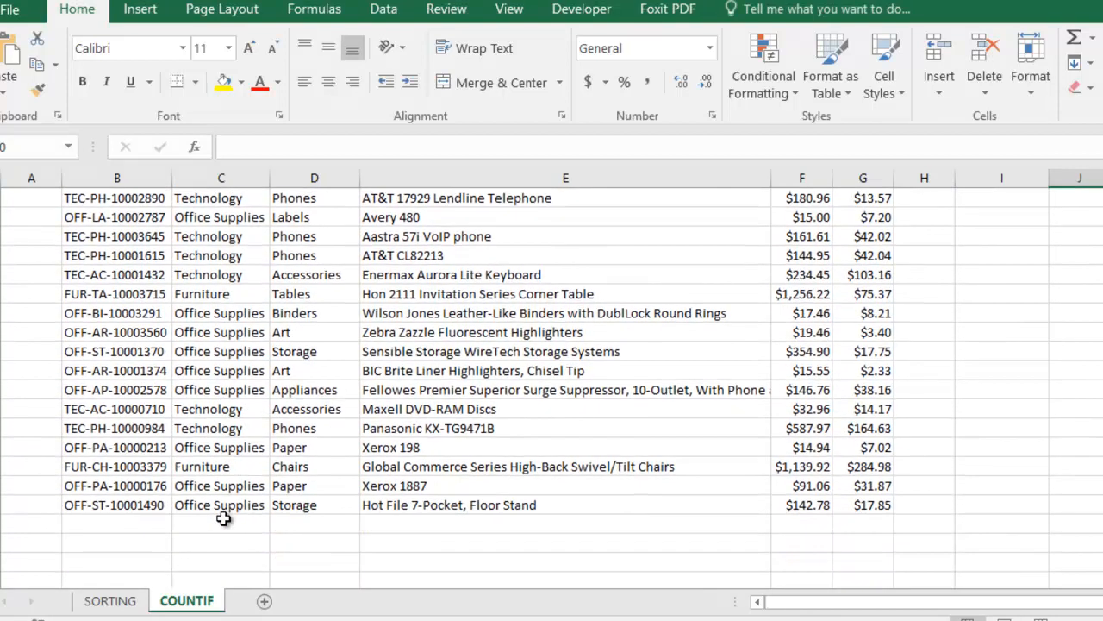
pyautogui.scroll(5, 224, 515)
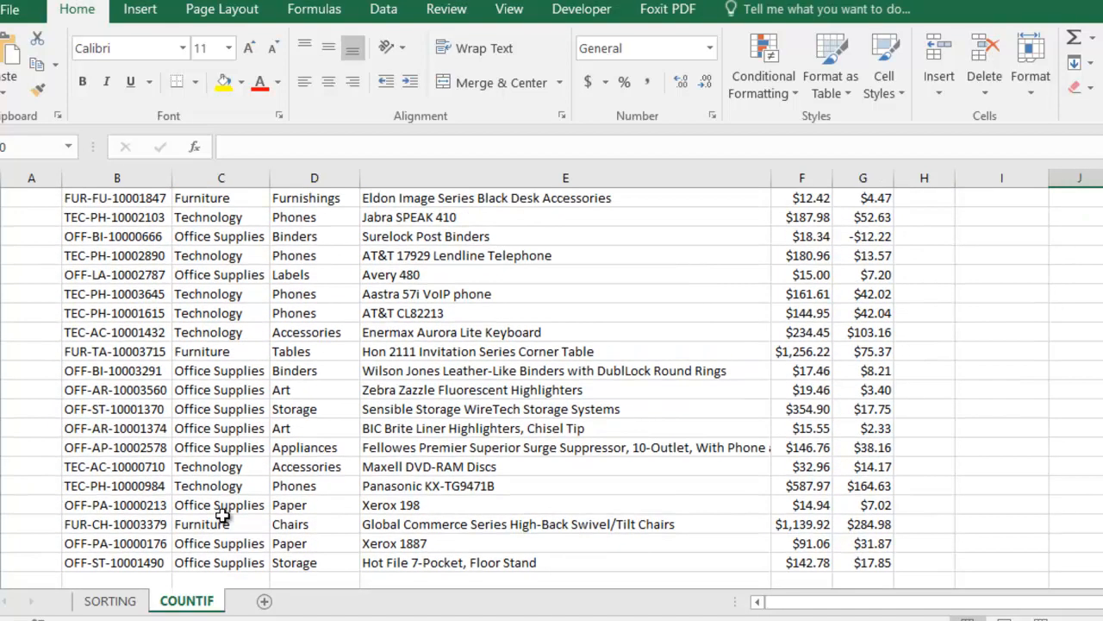
pyautogui.scroll(7, 223, 512)
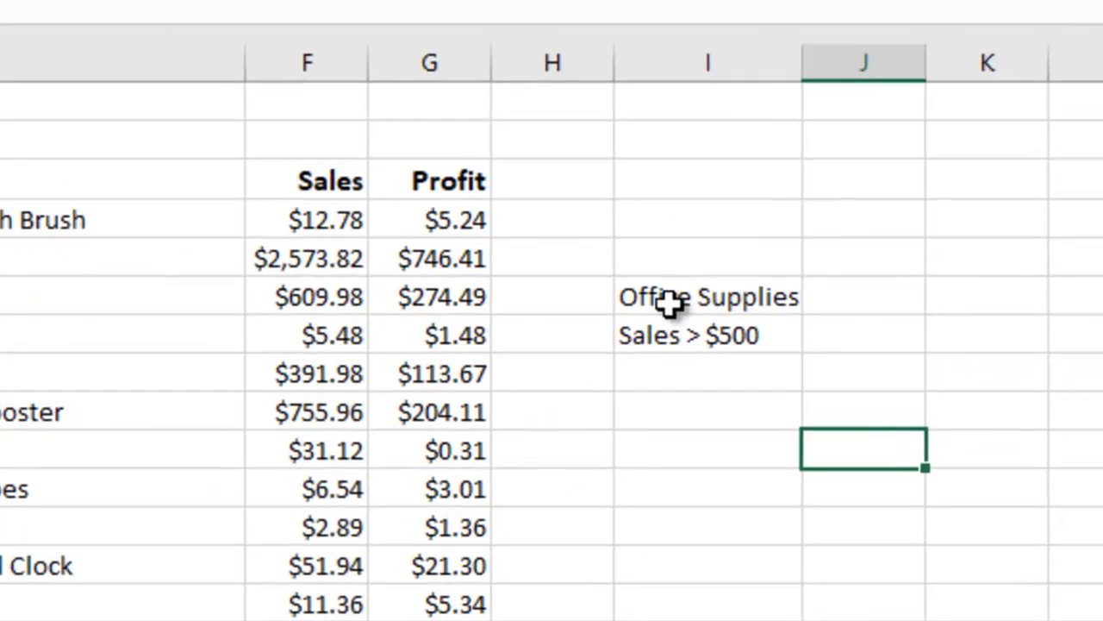
# In the cell beside the Office Supplies label, start a COUNTIF formula using the Category range C4:C53.
pyautogui.click(851, 295)
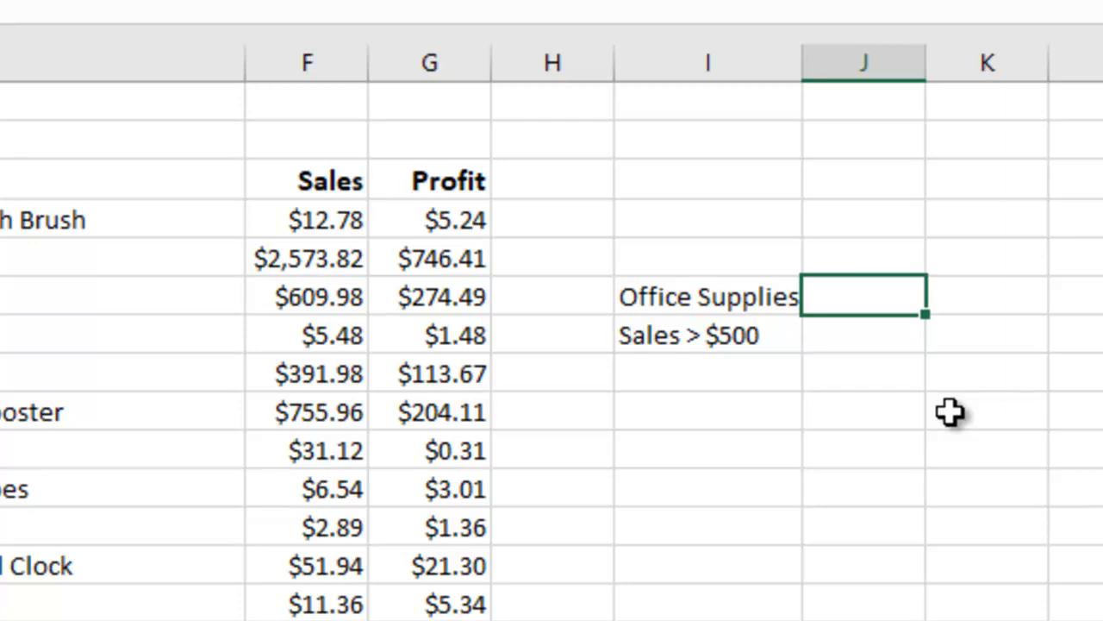
pyautogui.write('=count')
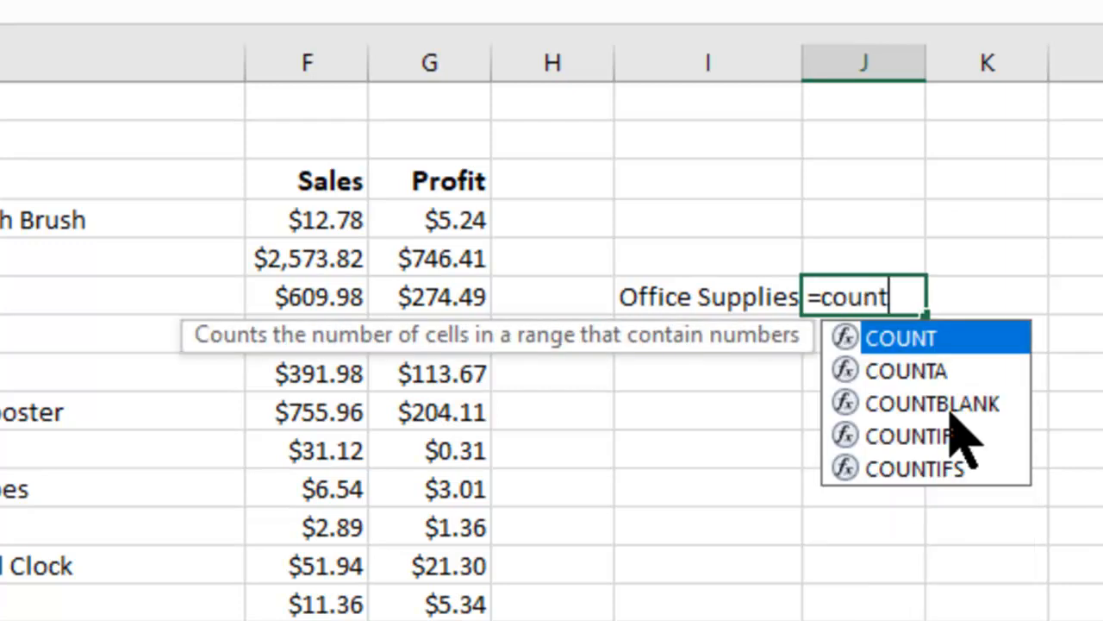
pyautogui.write('if')
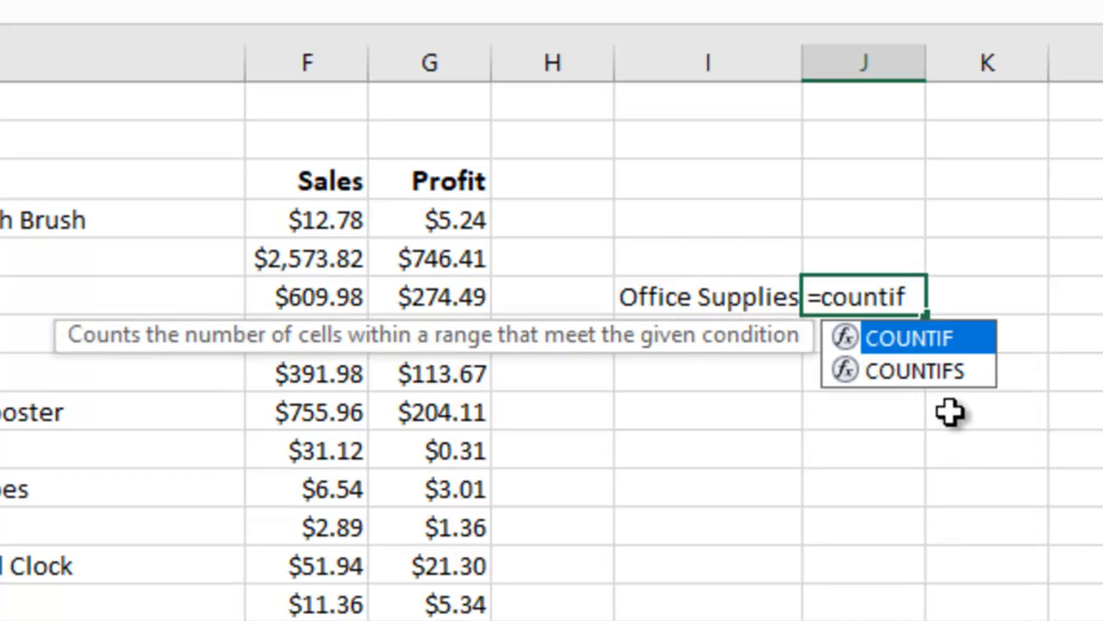
pyautogui.write('(')
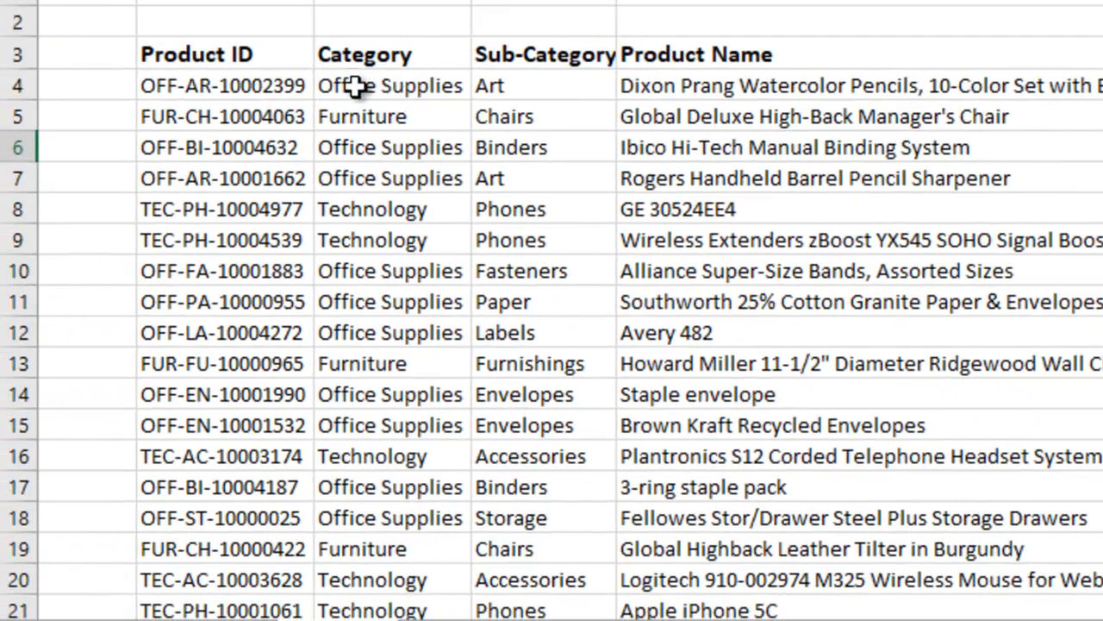
pyautogui.moveTo(355, 87); pyautogui.dragTo(397, 569)
pyautogui.moveTo(379, 617); pyautogui.dragTo(389, 485)
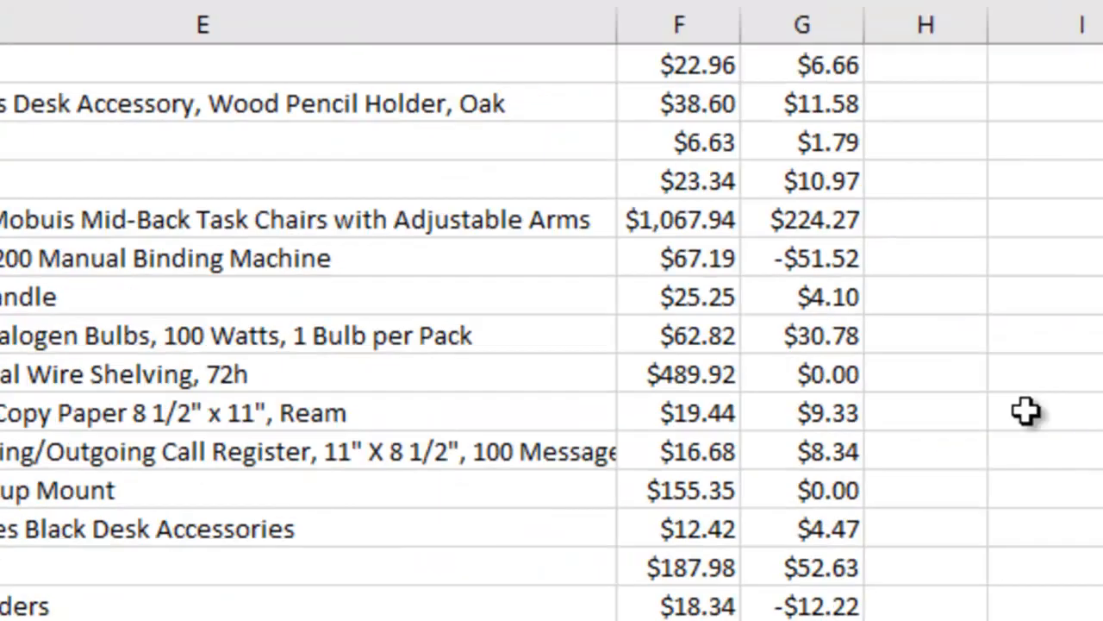
pyautogui.scroll(7, 579, 519)
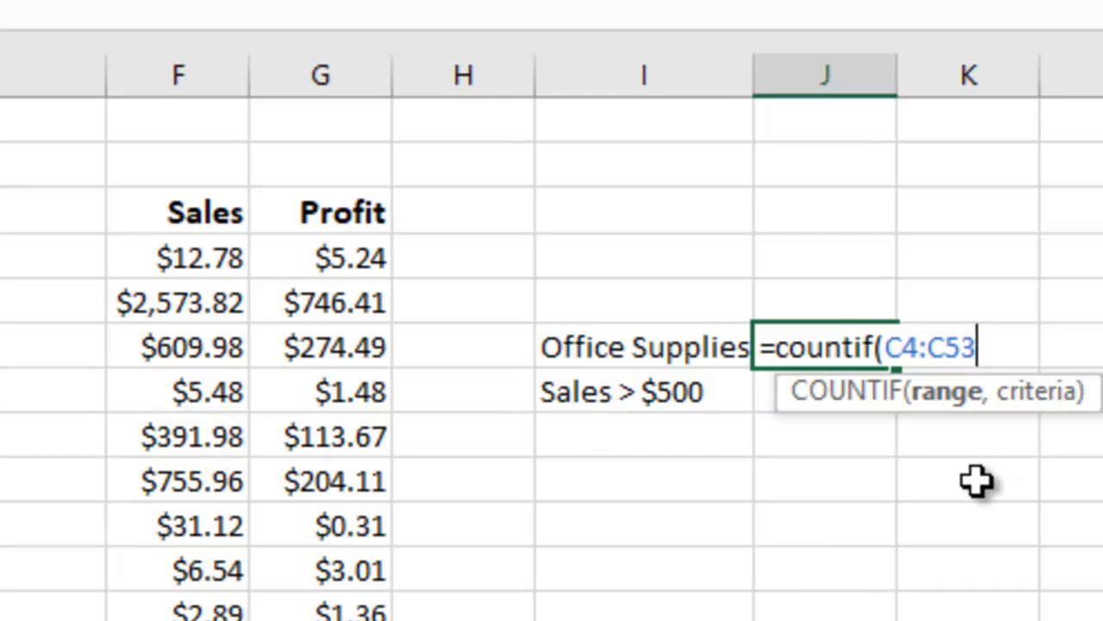
# Complete the COUNTIF with the criterion "Office Supplies" and enter the formula.
pyautogui.write(',')
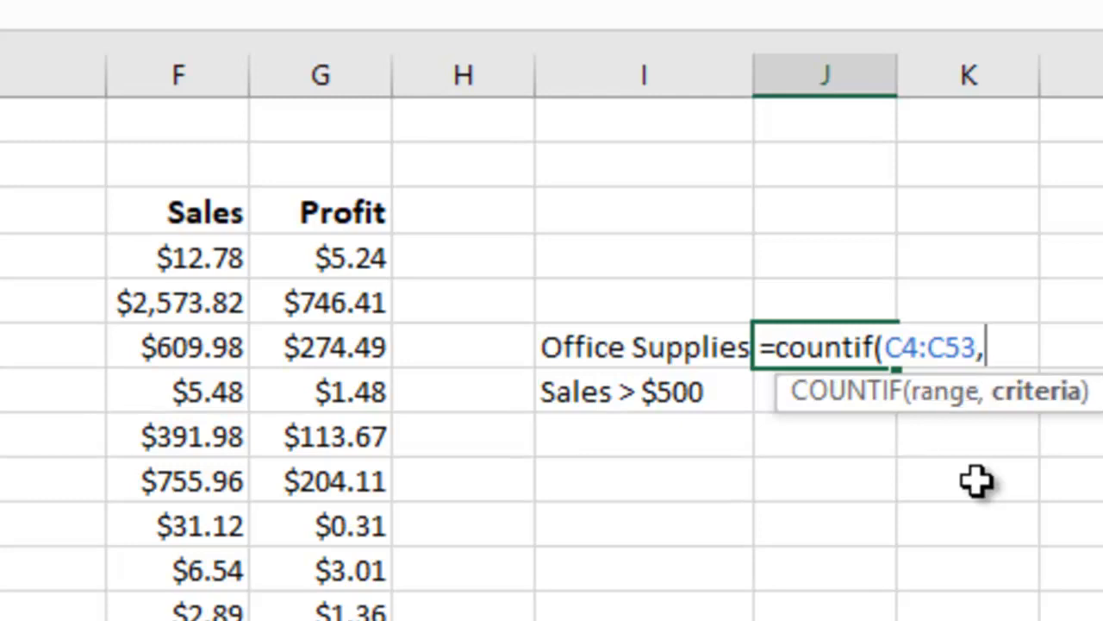
pyautogui.write('"')
pyautogui.write('Office ')
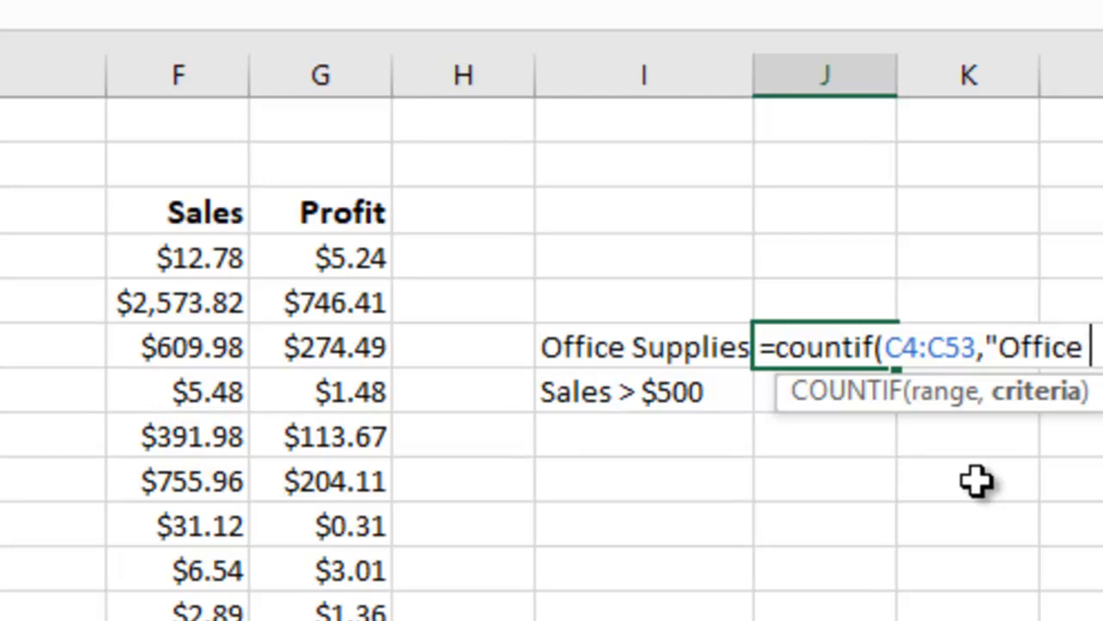
pyautogui.write('Supplies')
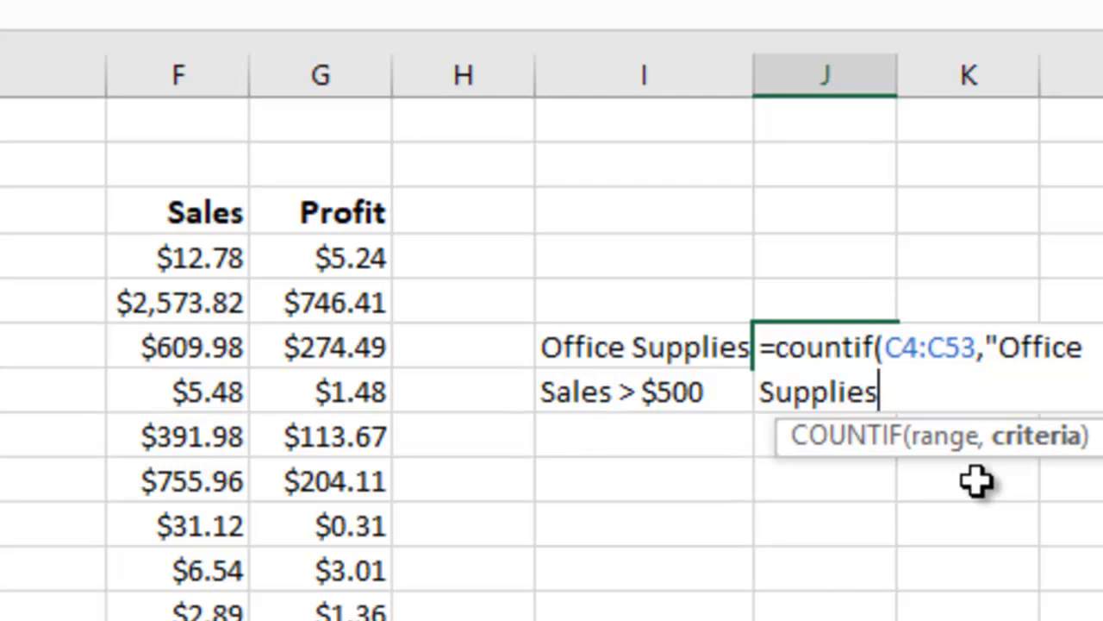
pyautogui.write('")')
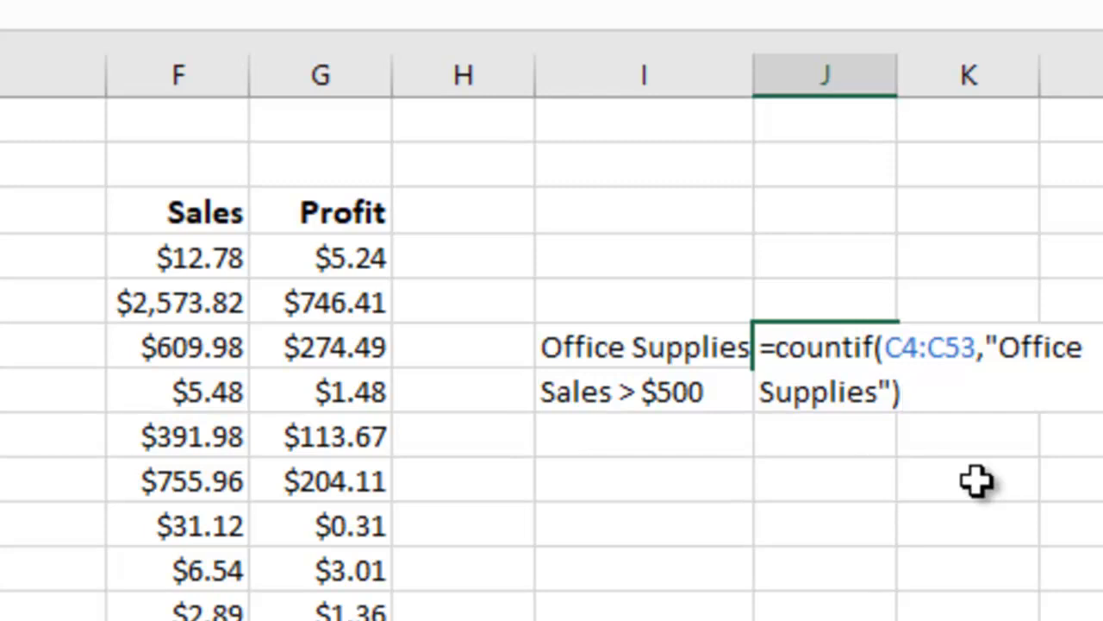
pyautogui.press('Return')
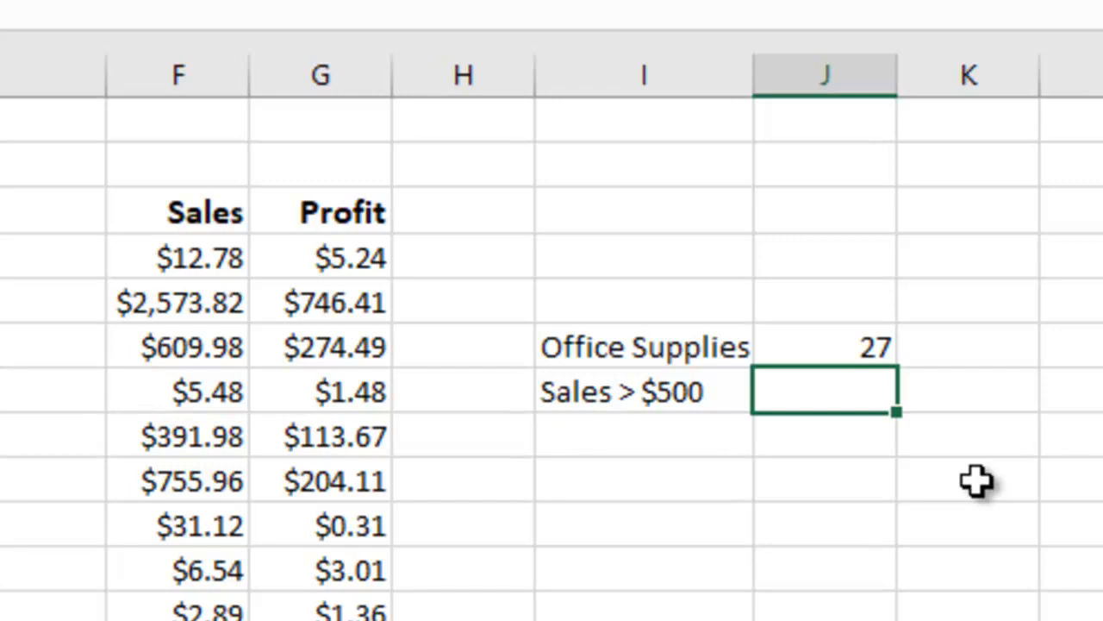
# In the cell beside the Sales > $500 label, start a COUNTIF formula using the Sales range F4:F53.
pyautogui.write('=countif')
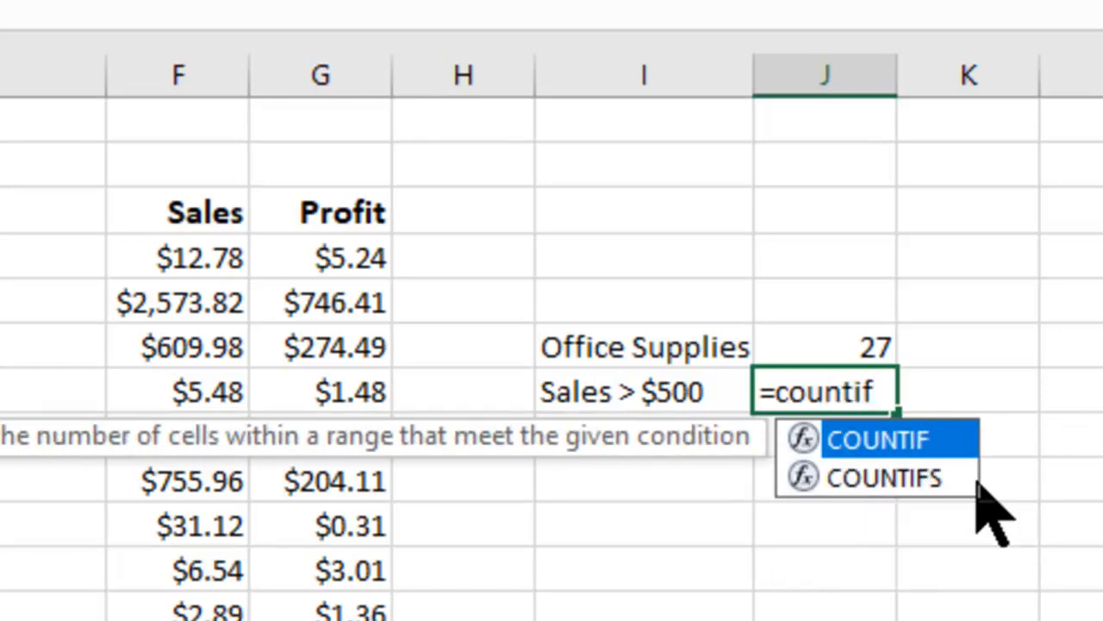
pyautogui.write('(')
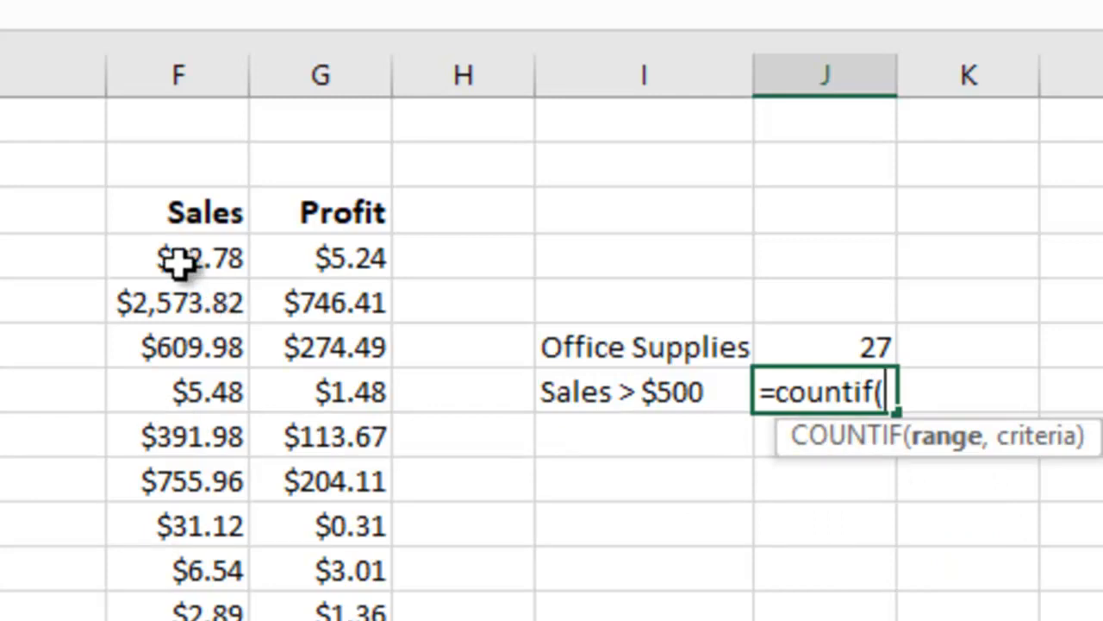
pyautogui.moveTo(178, 259); pyautogui.dragTo(179, 616)
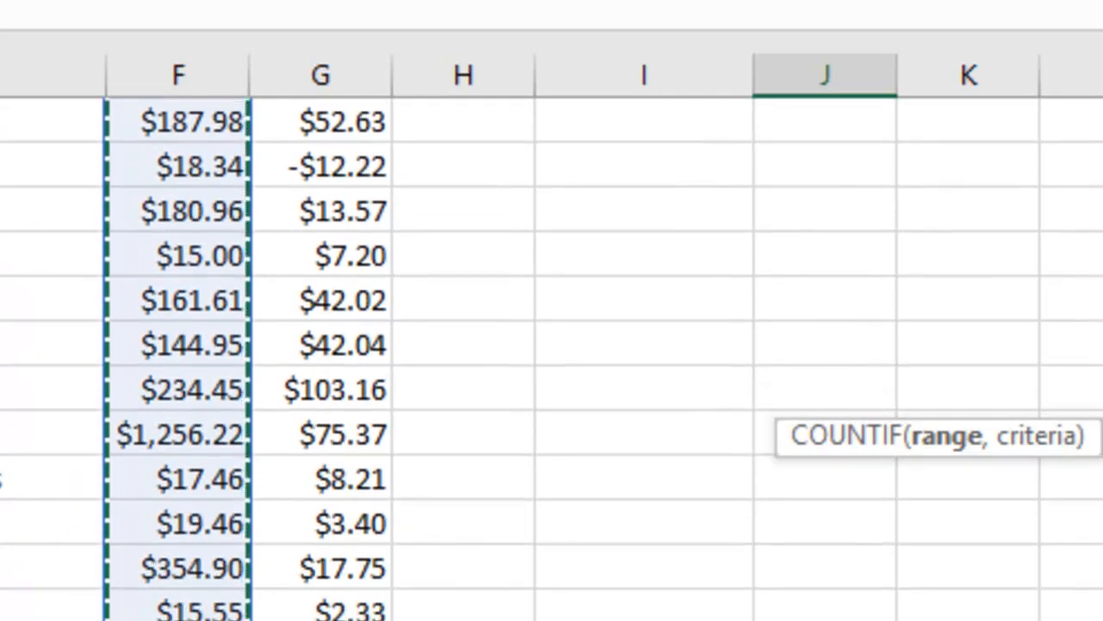
pyautogui.press('F4')
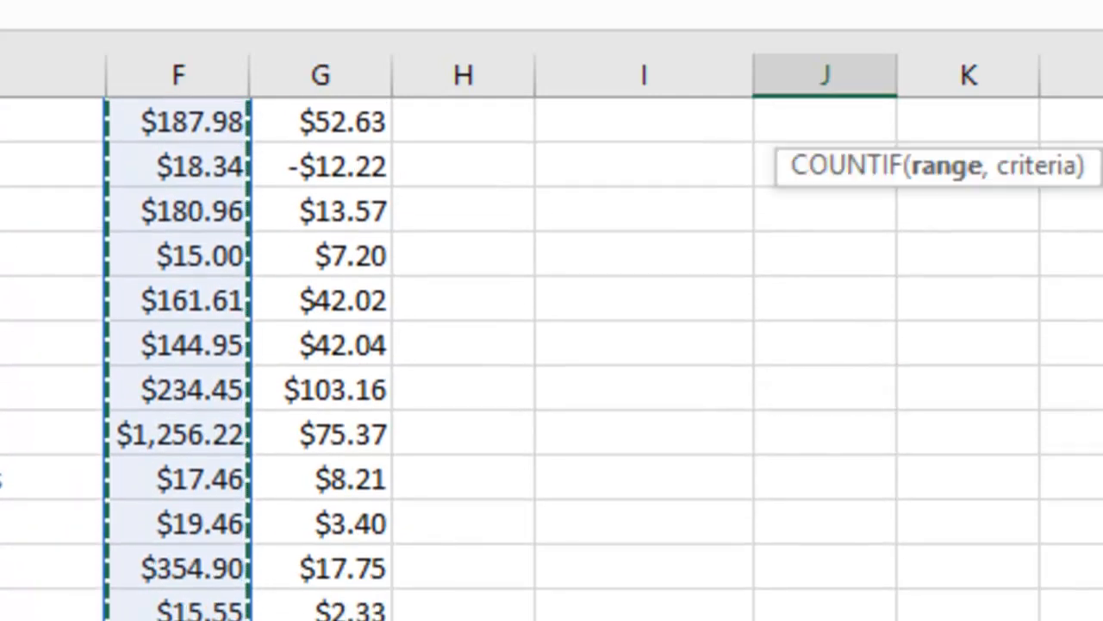
pyautogui.scroll(10, 837, 617)
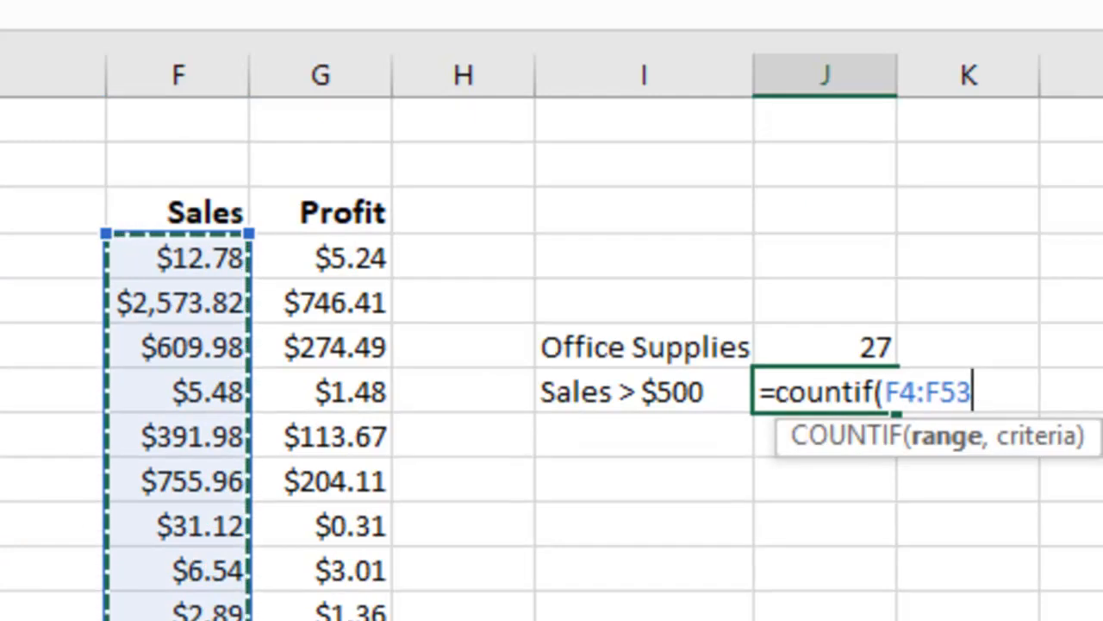
# Complete the COUNTIF with the criterion ">500" and enter the formula.
pyautogui.write(',')
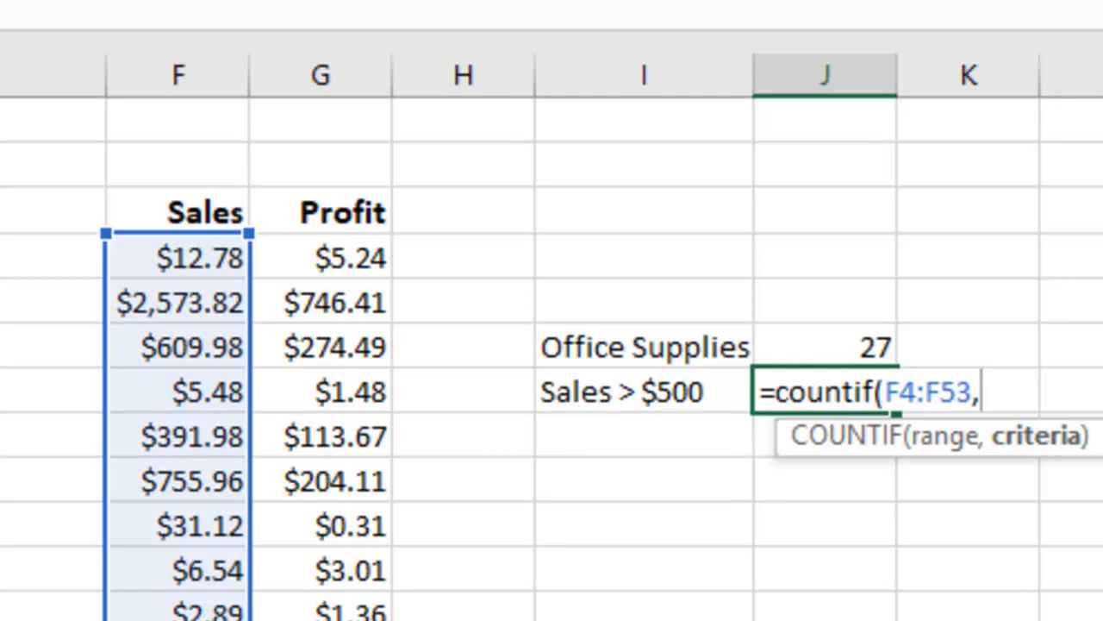
pyautogui.write('"')
pyautogui.write('>')
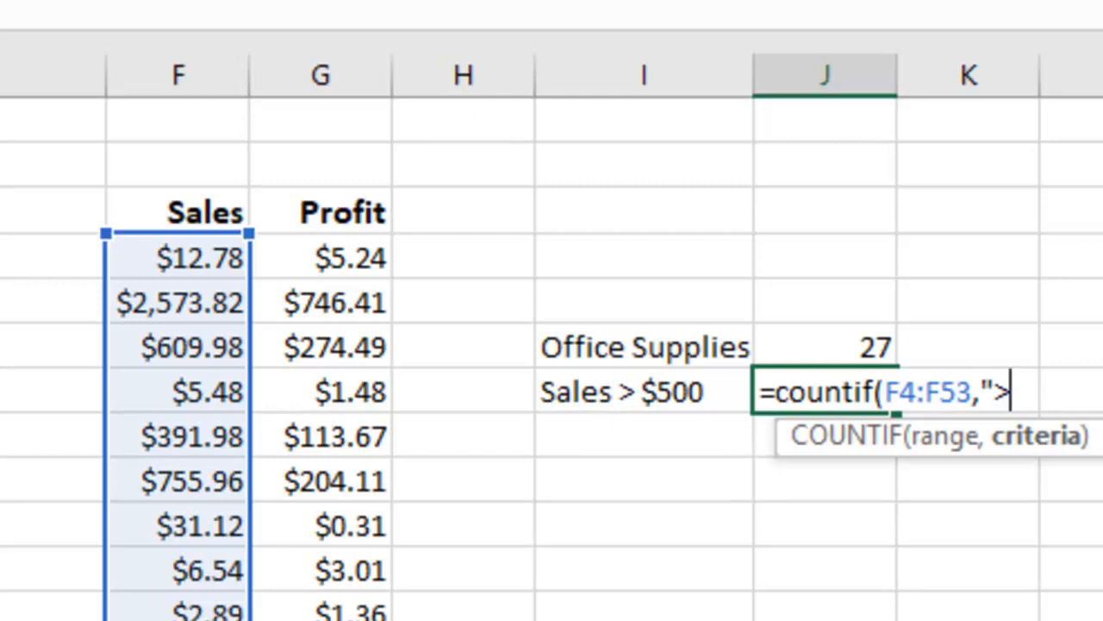
pyautogui.write('500')
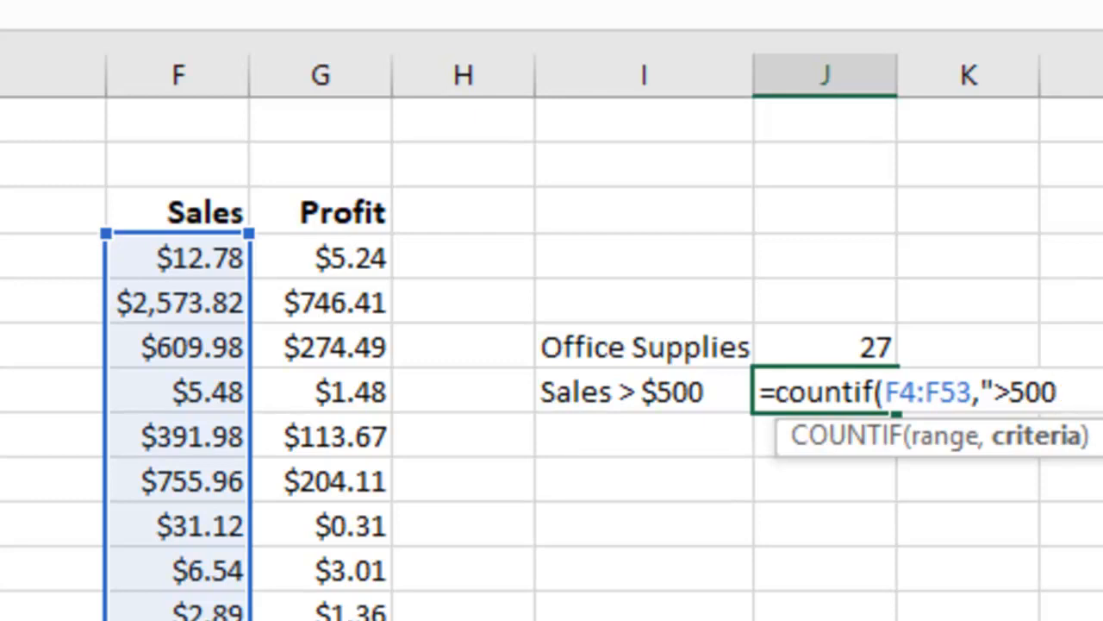
pyautogui.write('")')
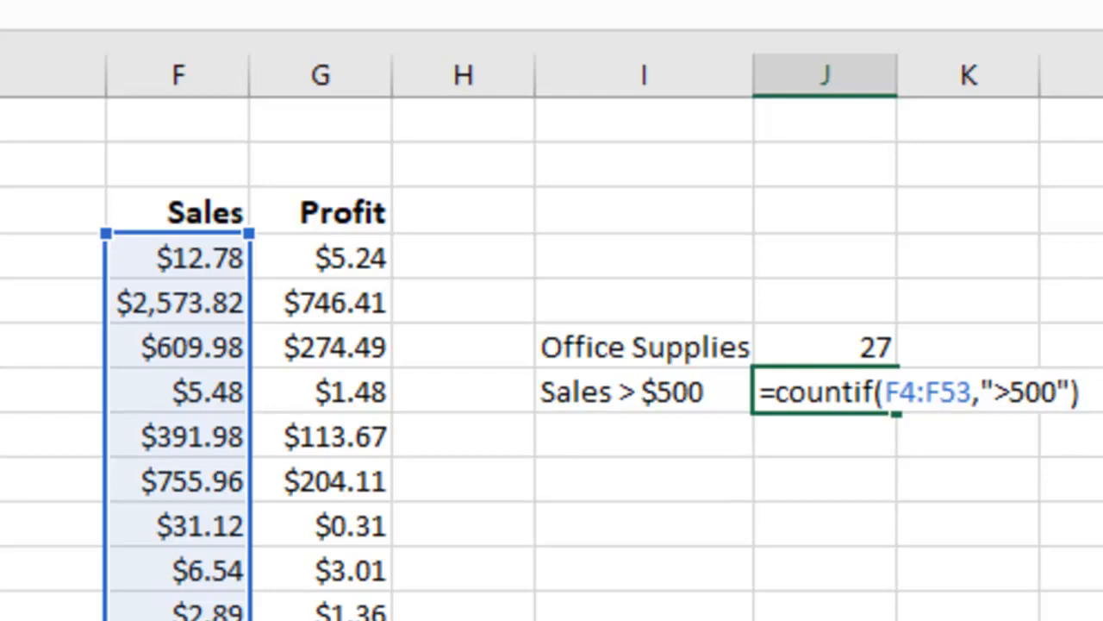
pyautogui.press('Return')
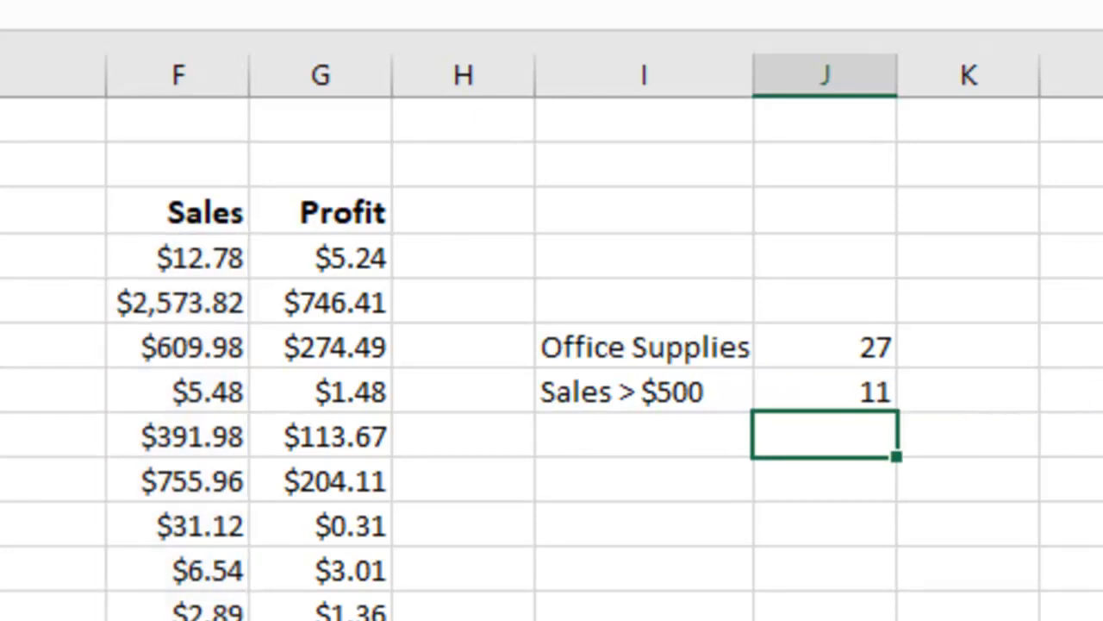